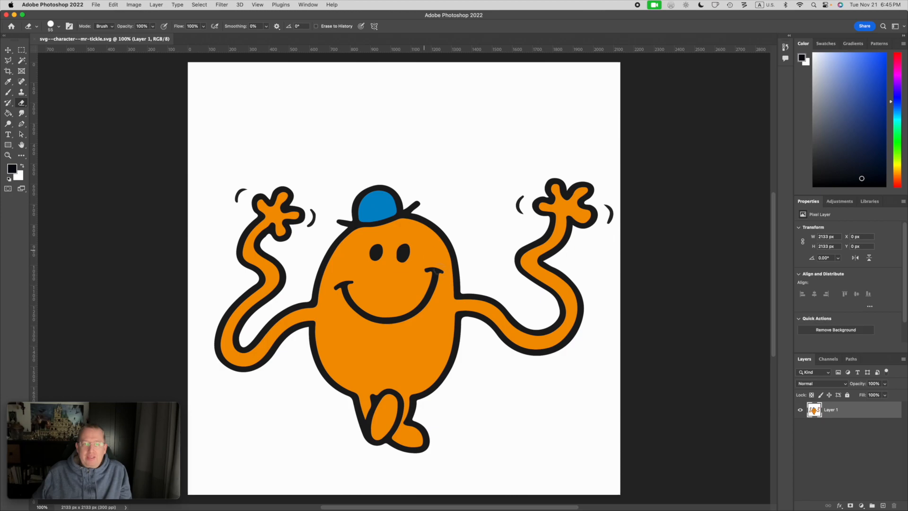
Step: Remove the white background by selecting it with the Magic Wand and deleting it, and clear the selection
key(w)
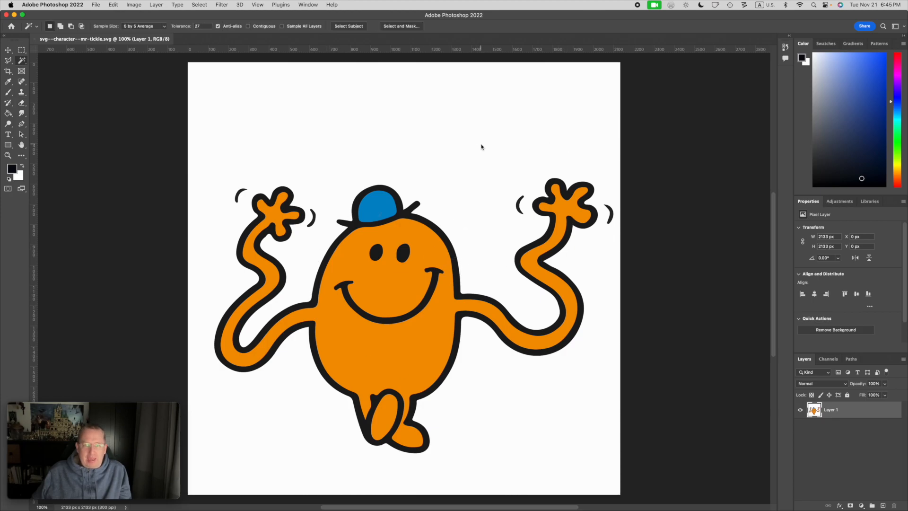
click(481, 146)
key(Delete)
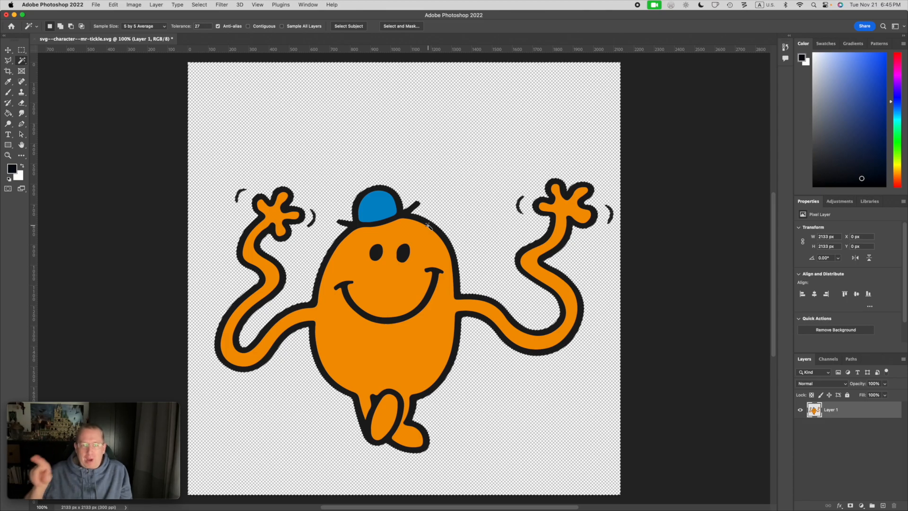
key(super+d)
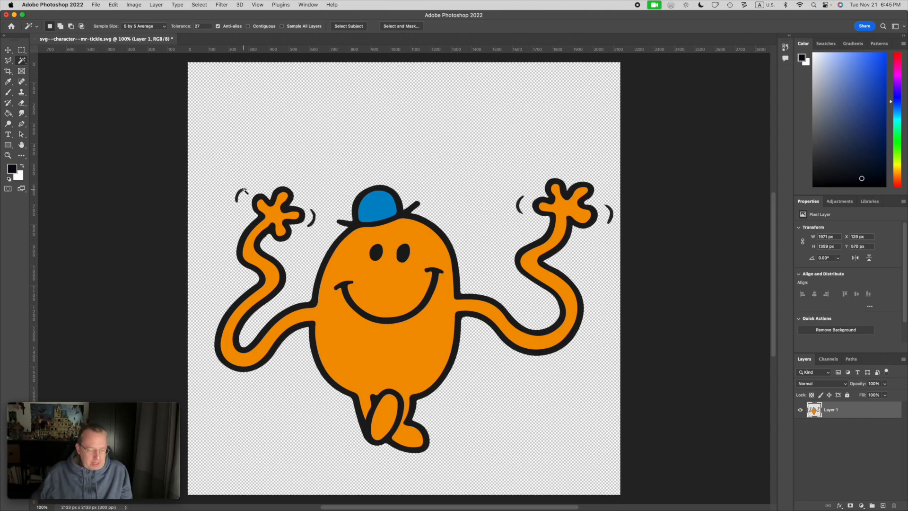
Step: Erase the four small black motion marks beside the character's hands
key(e)
drag(243, 189, 239, 211)
drag(310, 203, 310, 229)
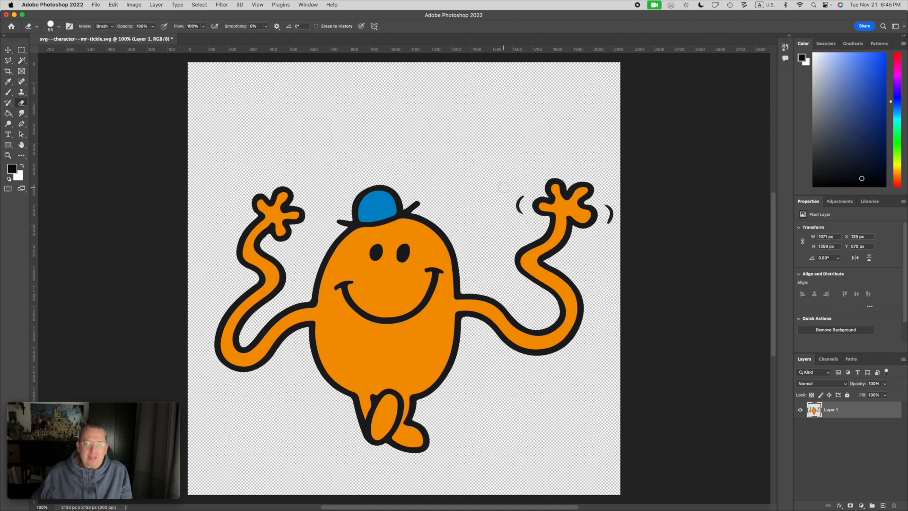
drag(524, 191, 524, 215)
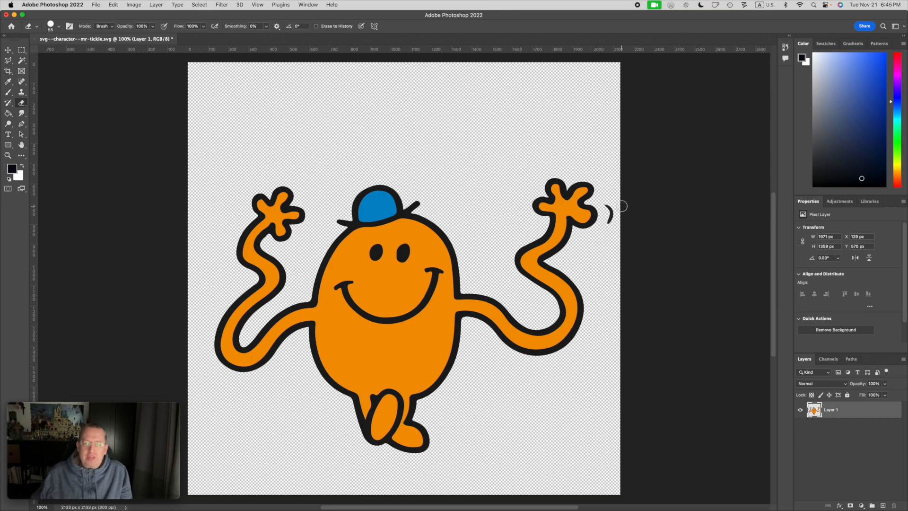
drag(604, 203, 608, 228)
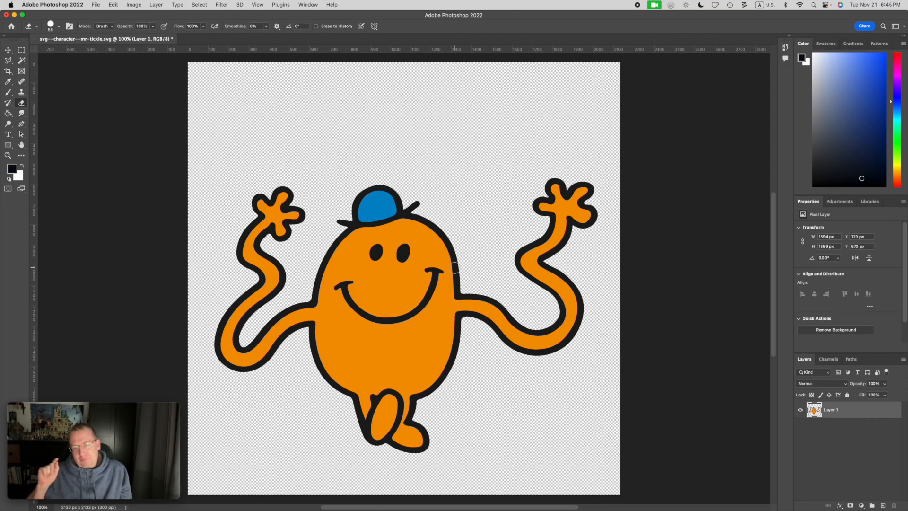
Step: Start Puppet Warp on the character and place anchor pins around the edge of its round body
click(119, 4)
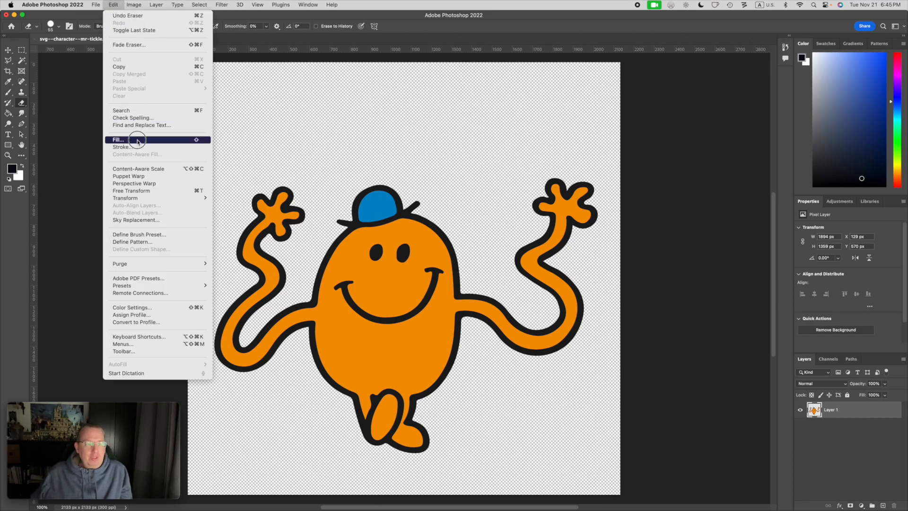
click(142, 178)
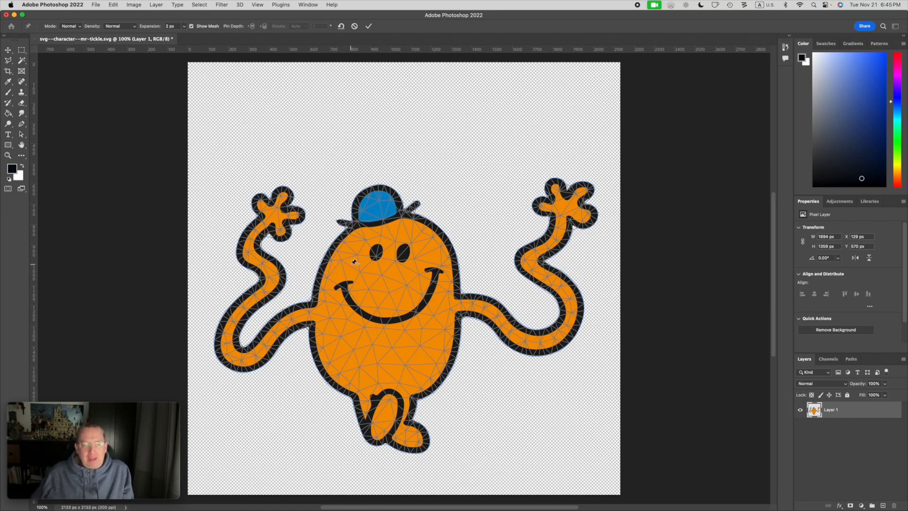
click(324, 289)
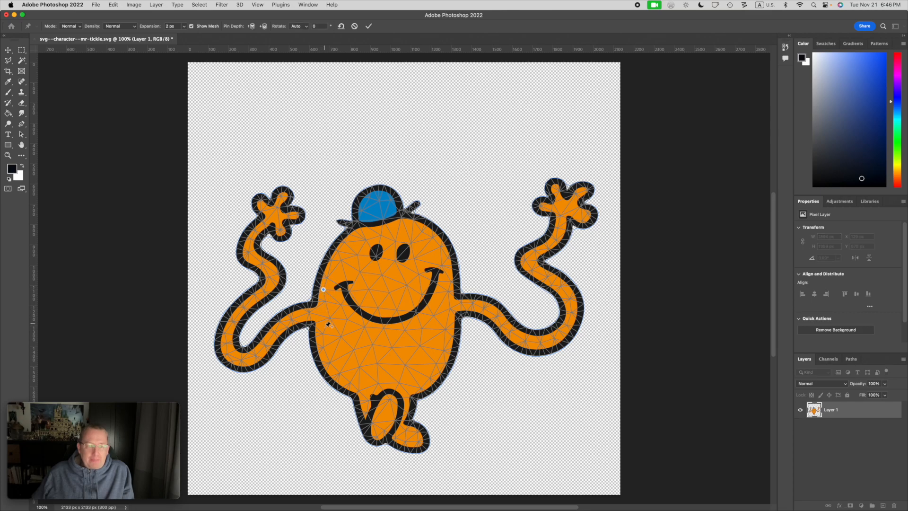
click(450, 337)
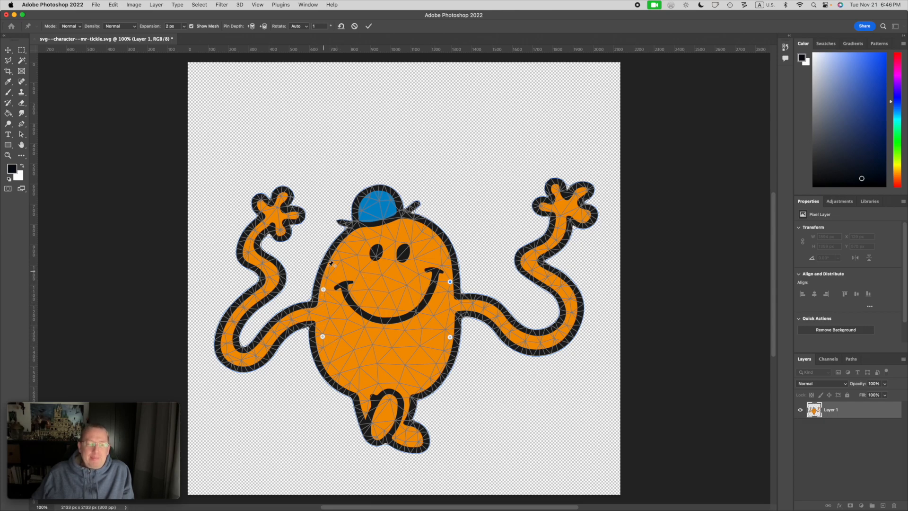
click(347, 236)
click(425, 221)
click(432, 389)
click(341, 390)
Step: Add warp pins on both hands and at the lower bend of each arm
click(273, 216)
click(566, 209)
click(240, 361)
click(524, 341)
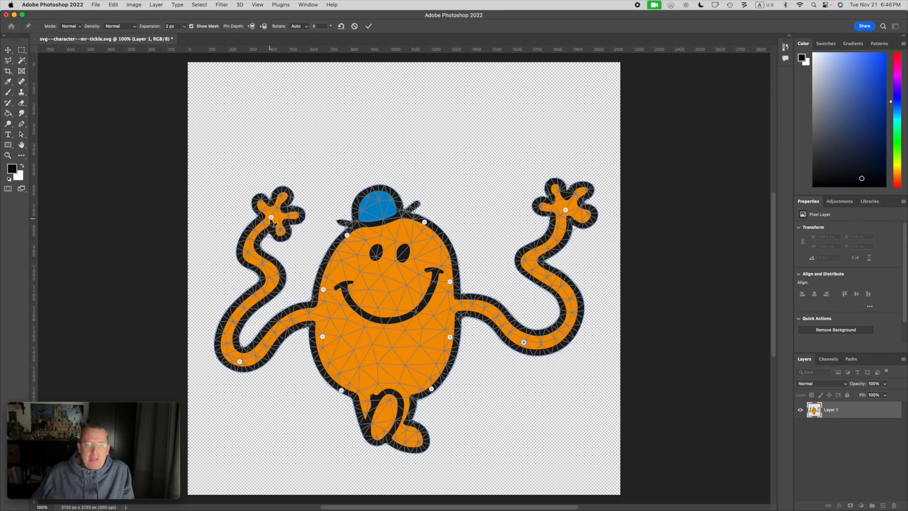
Step: Pull both hands up above the head and raise the lower bend of each arm
drag(271, 217, 320, 140)
drag(567, 210, 466, 138)
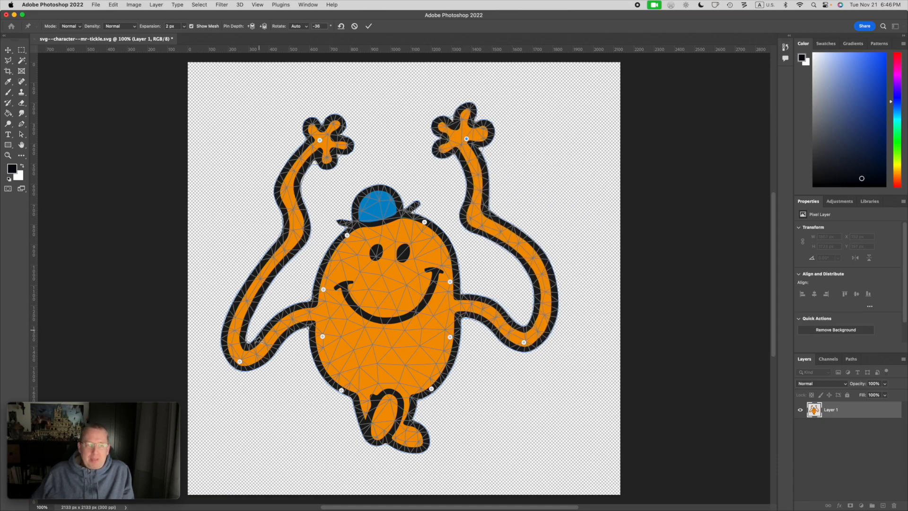
drag(239, 362, 228, 306)
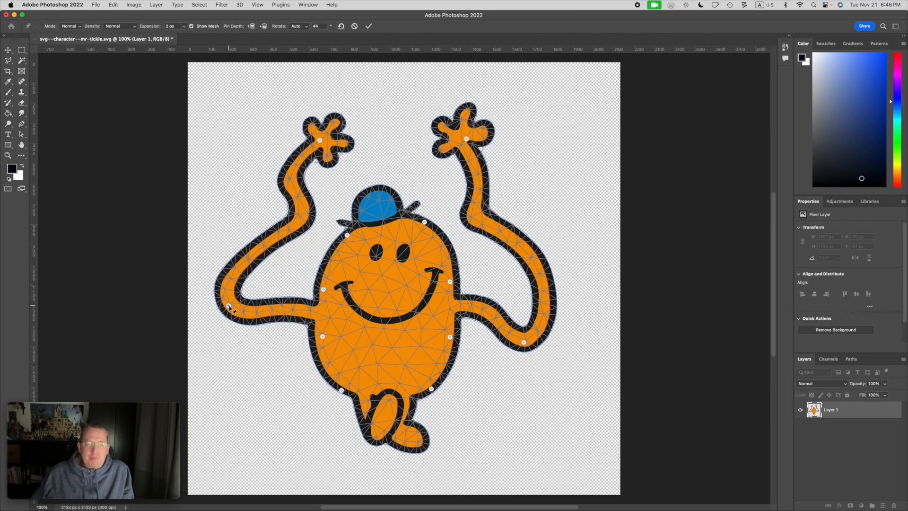
drag(524, 342, 540, 274)
Step: Bend both forearms outward with new pins and bring the two hands closer together above the hat
drag(479, 210, 505, 185)
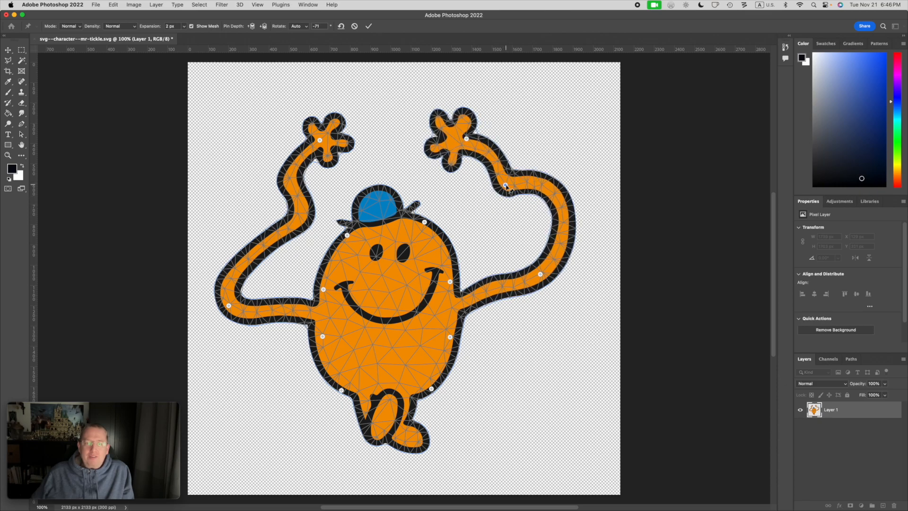
drag(291, 216, 264, 201)
drag(321, 141, 365, 125)
click(466, 138)
mouse_move(467, 138)
mouse_down()
mouse_move(327, 113)
mouse_move(367, 110)
mouse_move(306, 93)
mouse_move(230, 147)
mouse_move(242, 163)
mouse_move(274, 148)
mouse_move(293, 107)
mouse_move(230, 194)
mouse_move(305, 335)
mouse_move(312, 307)
mouse_move(353, 272)
mouse_move(307, 327)
mouse_move(458, 149)
mouse_move(450, 135)
mouse_move(454, 141)
mouse_up()
Step: Anchor both ends of the hat's base and the area around the eyes with pins
click(358, 221)
click(400, 211)
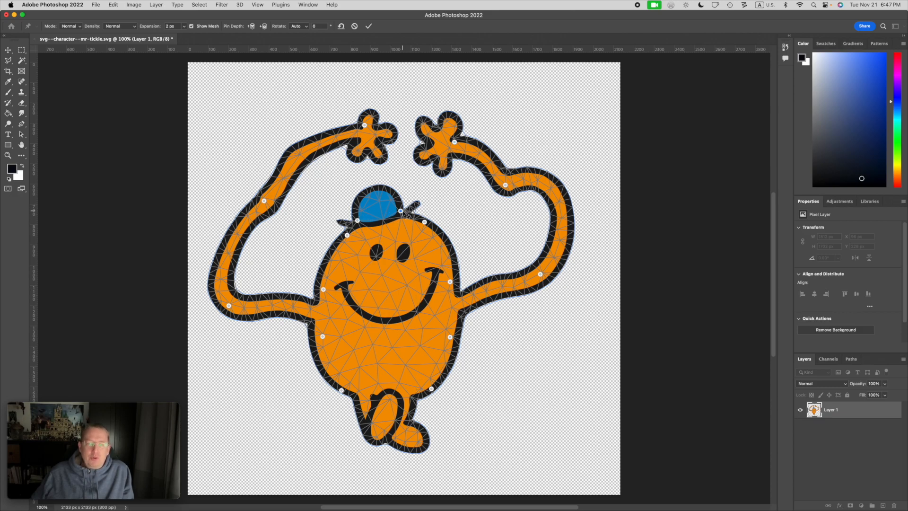
click(369, 242)
click(384, 240)
click(402, 240)
click(410, 241)
click(415, 255)
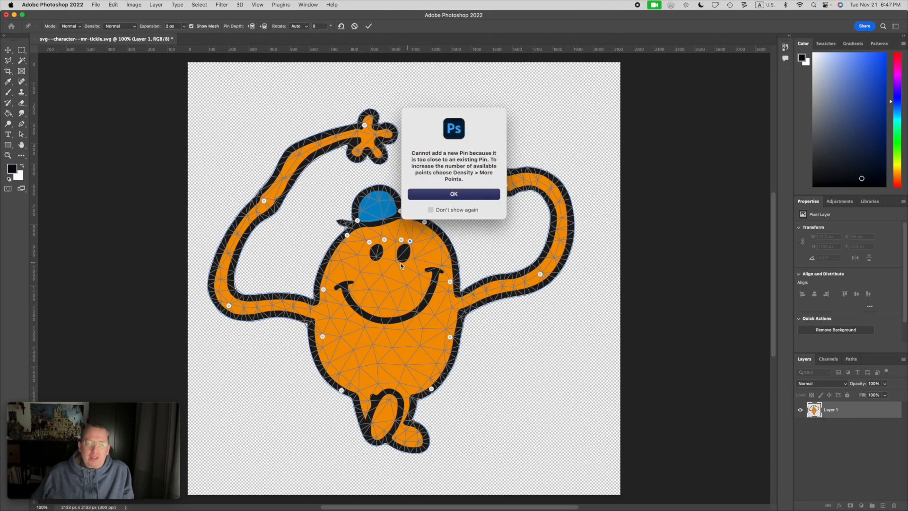
click(446, 194)
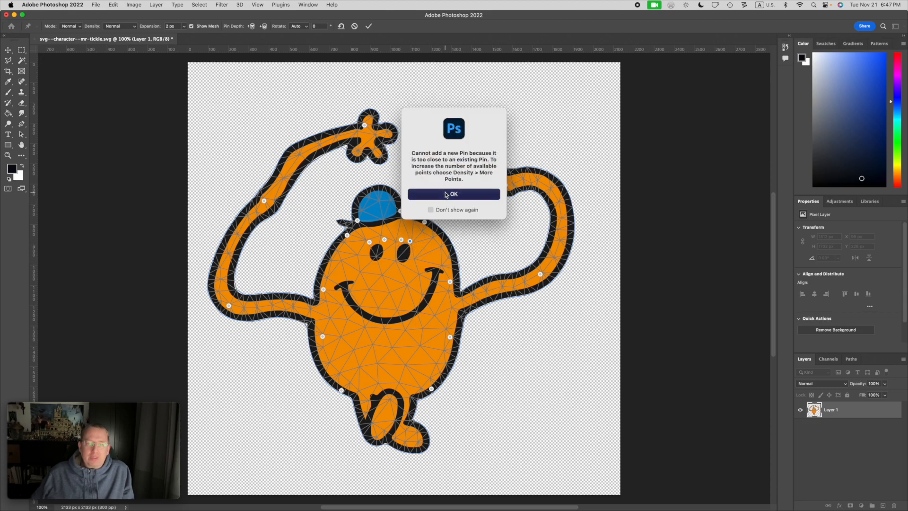
click(416, 254)
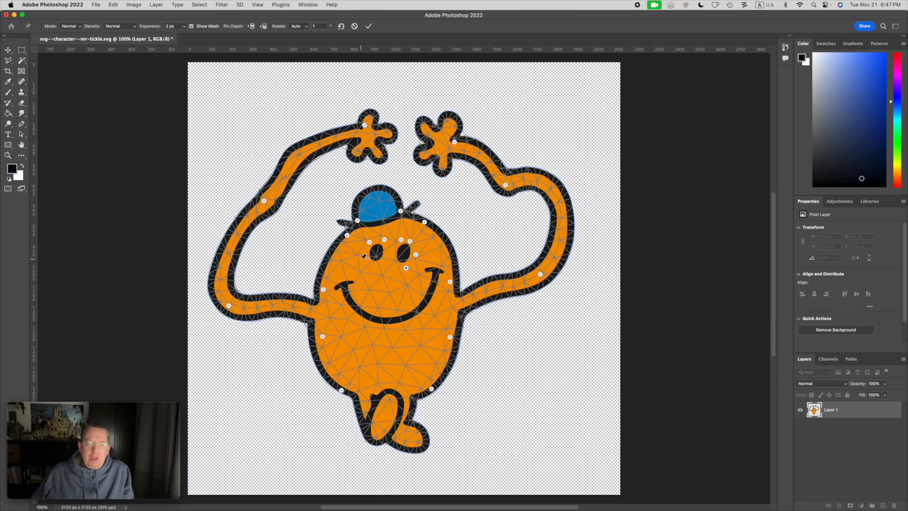
Step: Add pins around the smile, at both mouth corners and along its lower curve, to hold its shape
click(336, 281)
click(348, 274)
click(430, 264)
click(447, 274)
click(454, 195)
click(368, 310)
click(405, 303)
Step: Pin the blue hat and shift it to the right on the character's head
click(378, 202)
drag(401, 211, 416, 211)
drag(357, 221, 419, 218)
click(378, 203)
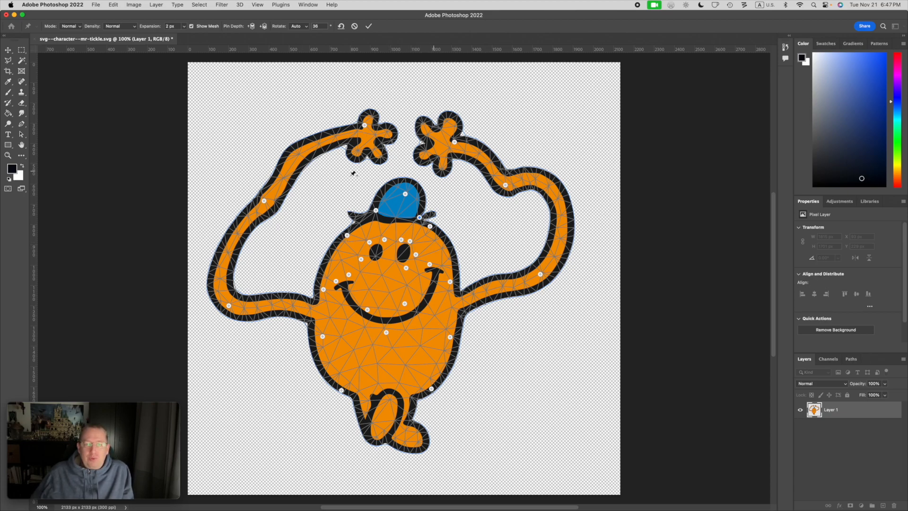
Step: Bend the left forearm inward toward the head and apply the Puppet Warp
drag(264, 203, 301, 204)
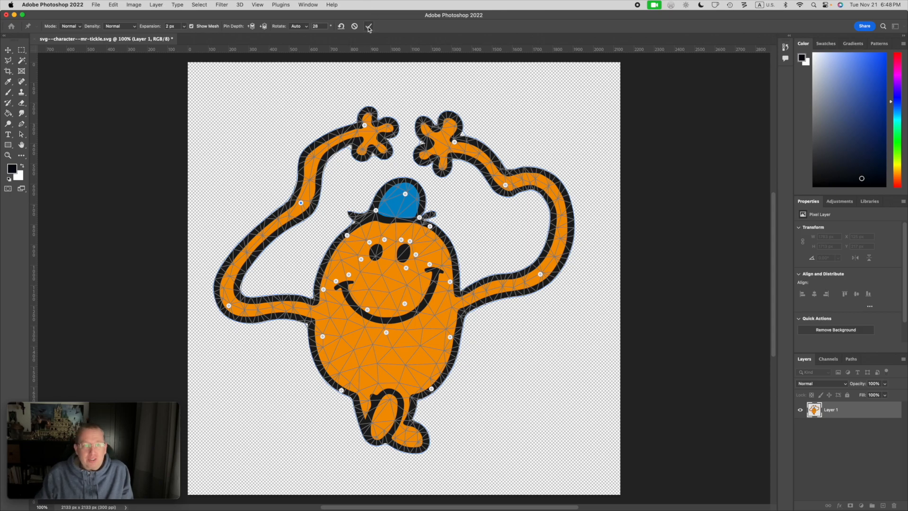
click(368, 27)
key(e)
Step: Sample the body's orange and smooth the uneven edge of the forehead beneath the hat with a 41 px Hard Round brush
key(z)
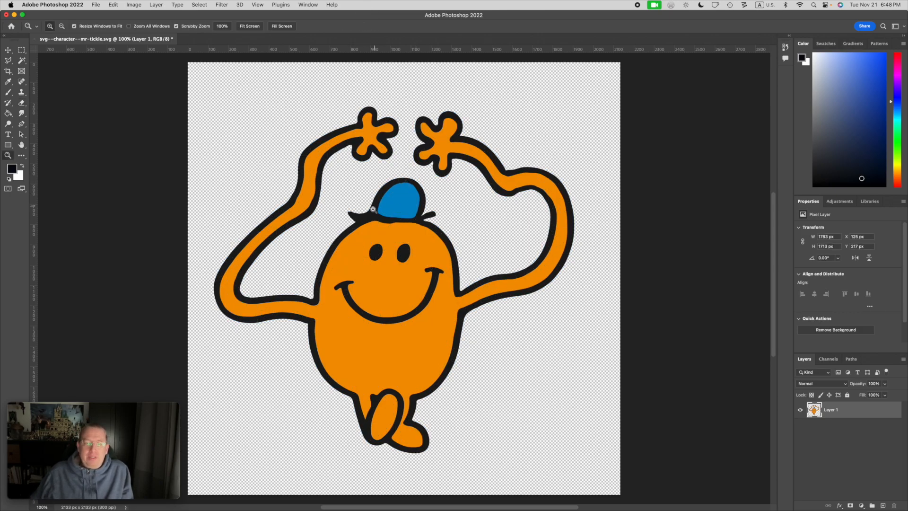
click(393, 217)
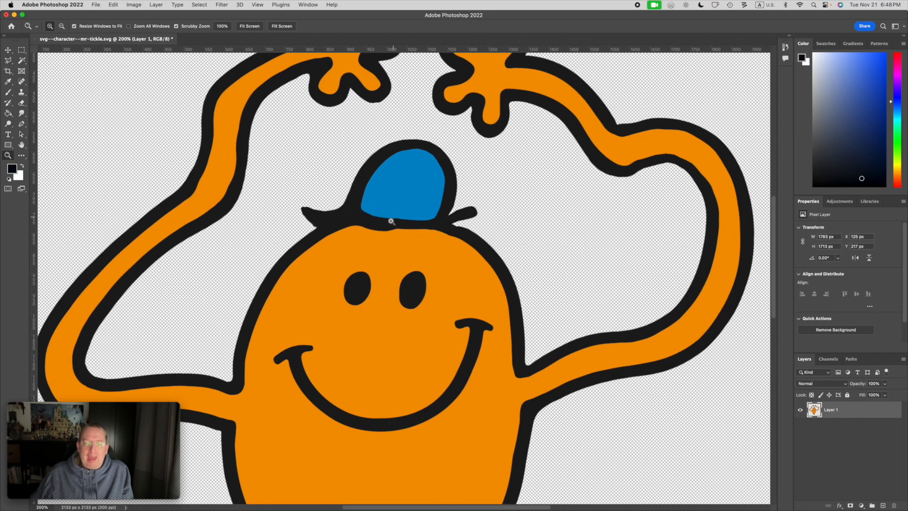
click(416, 211)
click(428, 216)
click(428, 222)
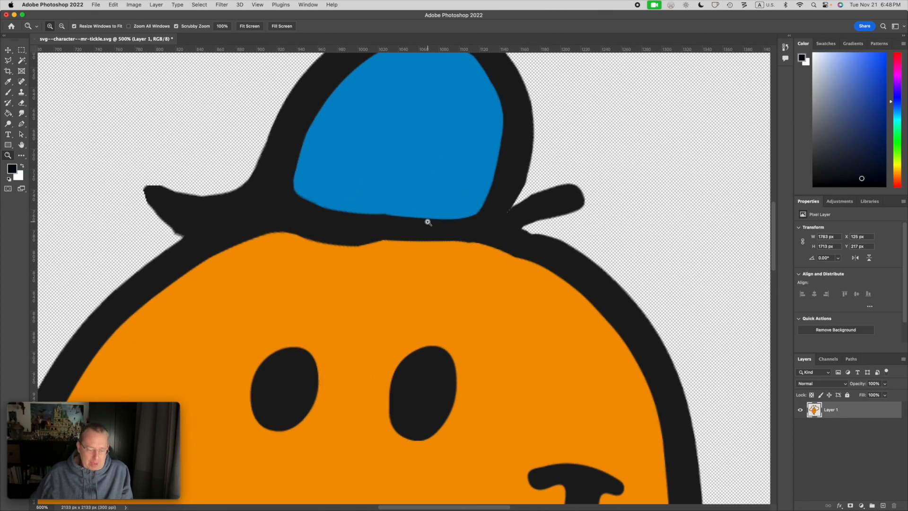
key(i)
click(379, 283)
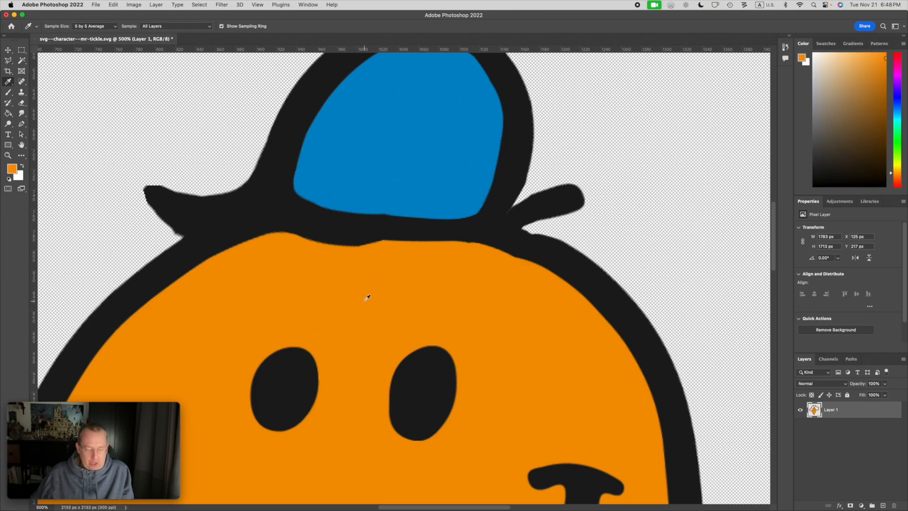
key(b)
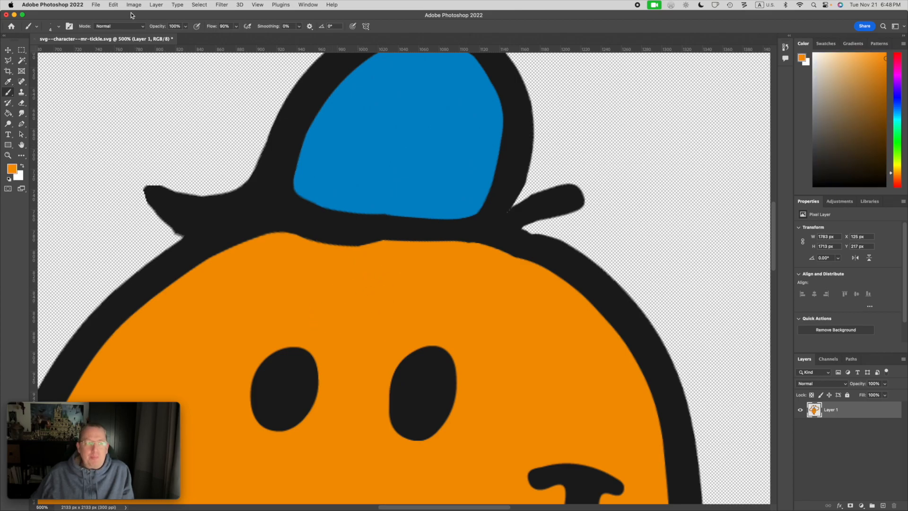
click(59, 27)
drag(46, 52, 55, 52)
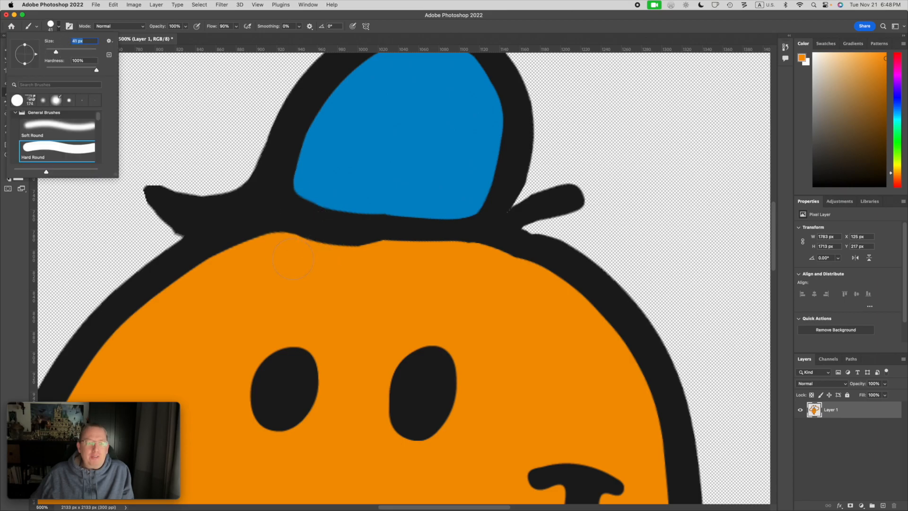
click(293, 259)
mouse_move(290, 254)
mouse_down()
mouse_move(460, 269)
mouse_move(392, 257)
mouse_up()
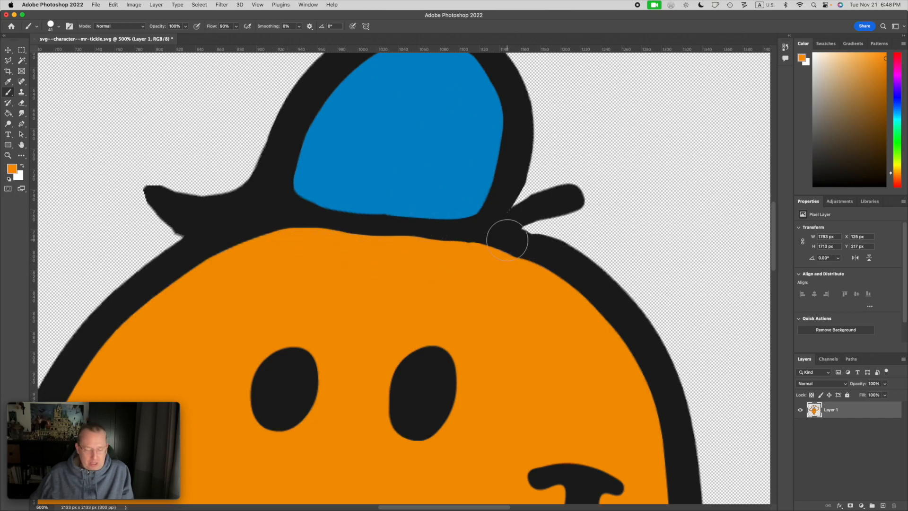
Step: Sample the outline's black and repaint the line under the hat with a 25 px brush, undoing the first stroke
key(i)
click(488, 227)
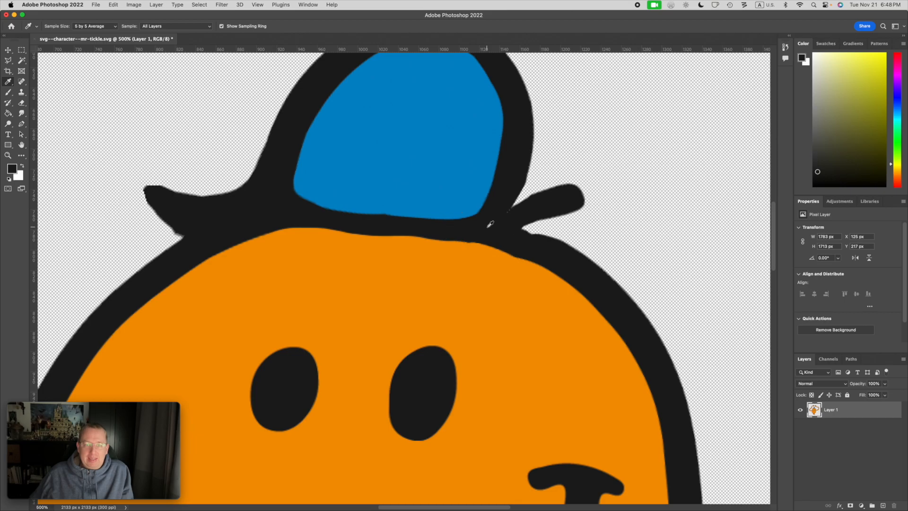
key(b)
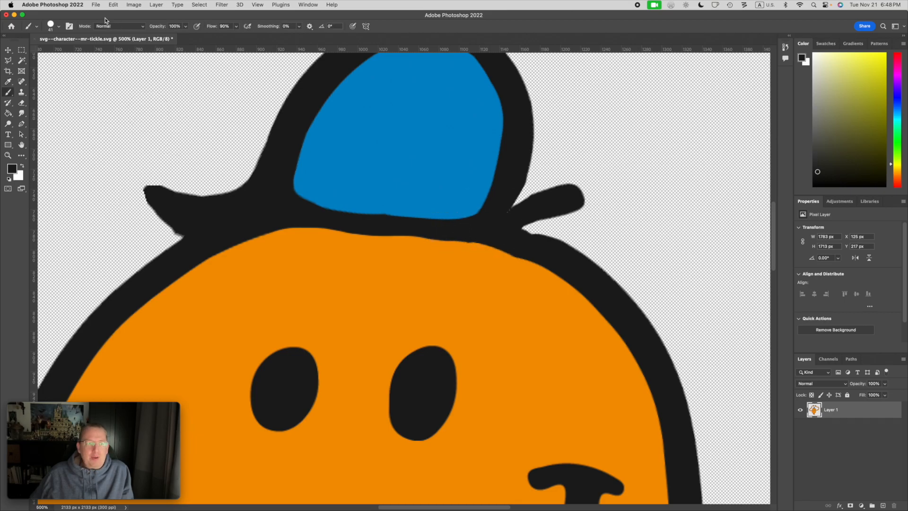
click(60, 27)
drag(56, 52, 52, 52)
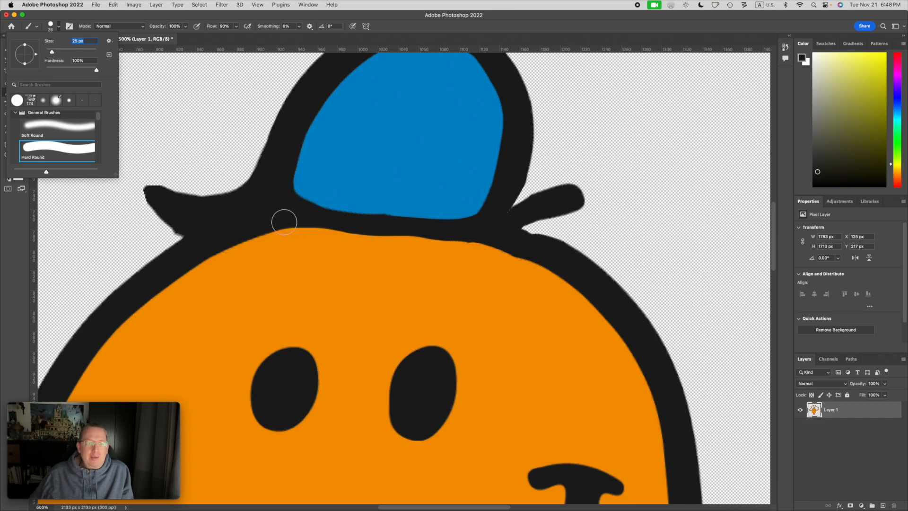
click(285, 221)
drag(288, 209, 545, 246)
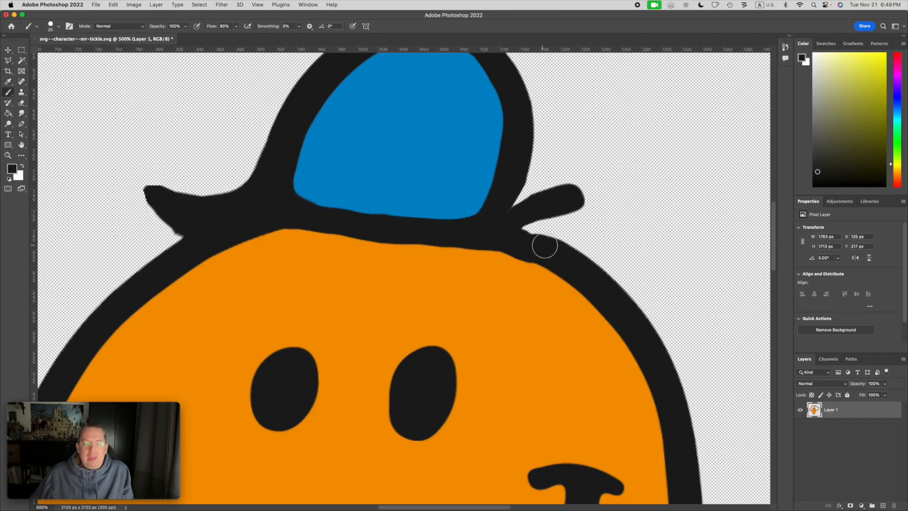
key(super+z)
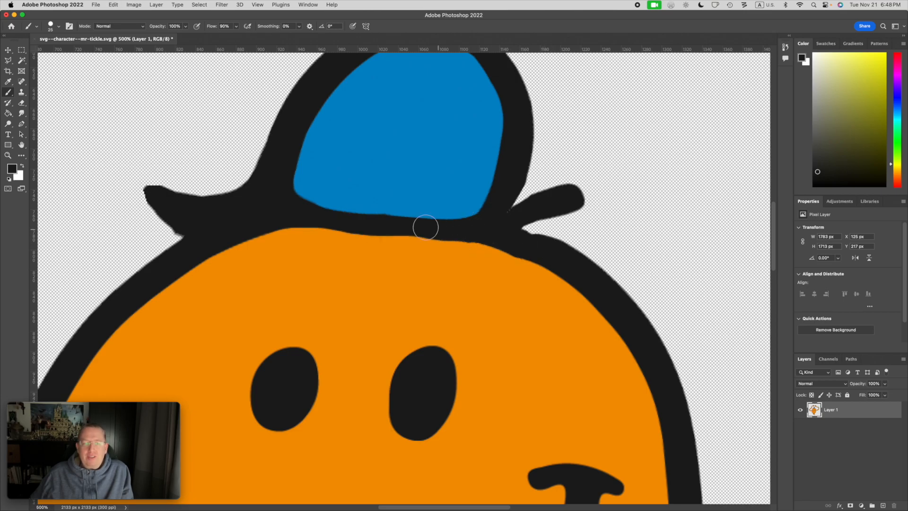
mouse_move(476, 230)
mouse_down()
mouse_move(363, 227)
mouse_move(316, 213)
mouse_move(248, 217)
mouse_up()
Step: Examine the whole reposed character, from the raised hands down to the feet
key(super+minus)
key(super+minus)
key(super+minus)
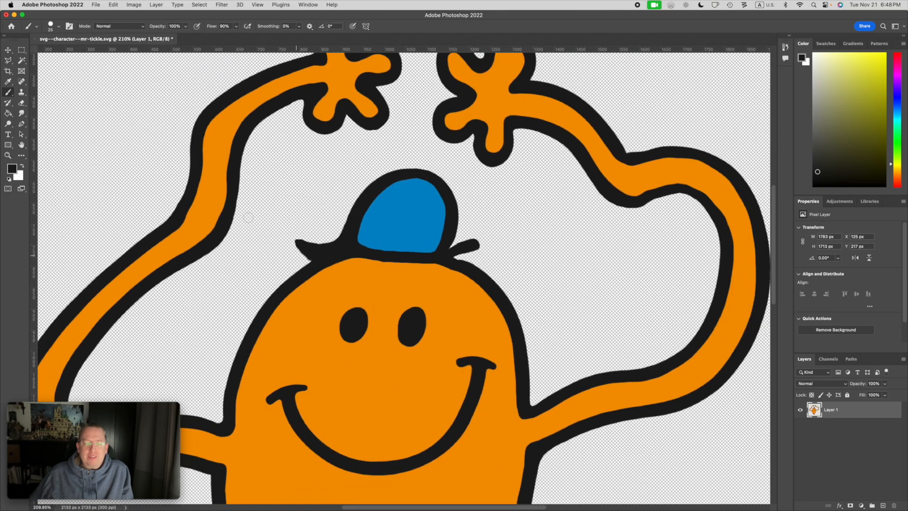
scroll(249, 217, down, 3)
scroll(249, 217, down, 4)
scroll(248, 218, down, 1)
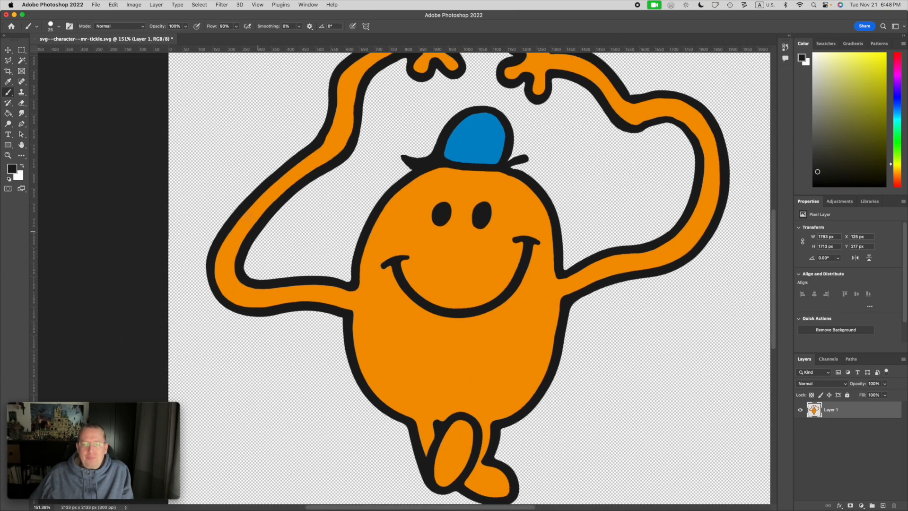
scroll(249, 217, down, 2)
scroll(248, 218, up, 5)
scroll(248, 218, down, 1)
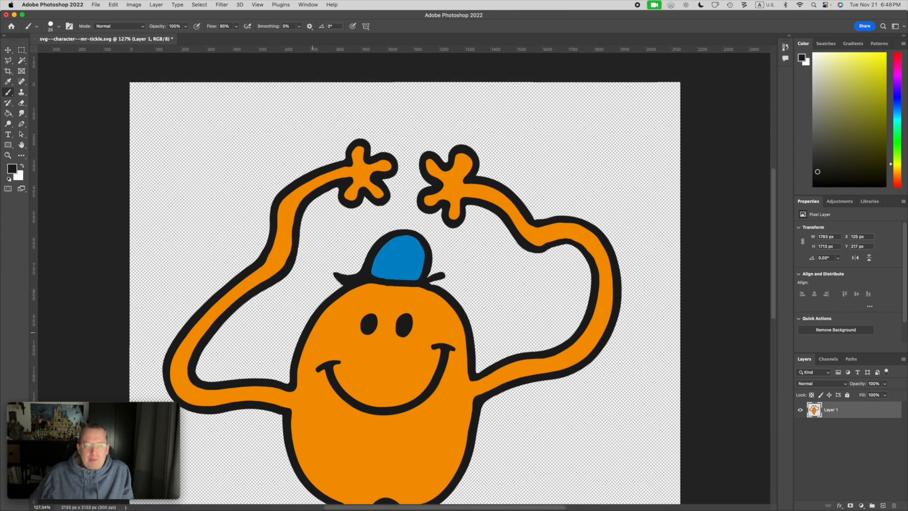
scroll(403, 352, down, 3)
scroll(403, 352, left, 2)
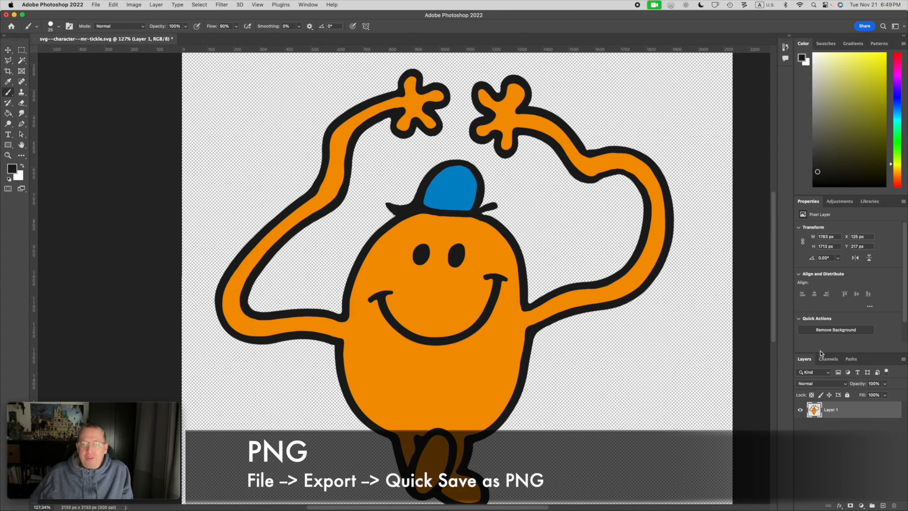
Step: Start a quick export of the transparent image as PNG
click(97, 5)
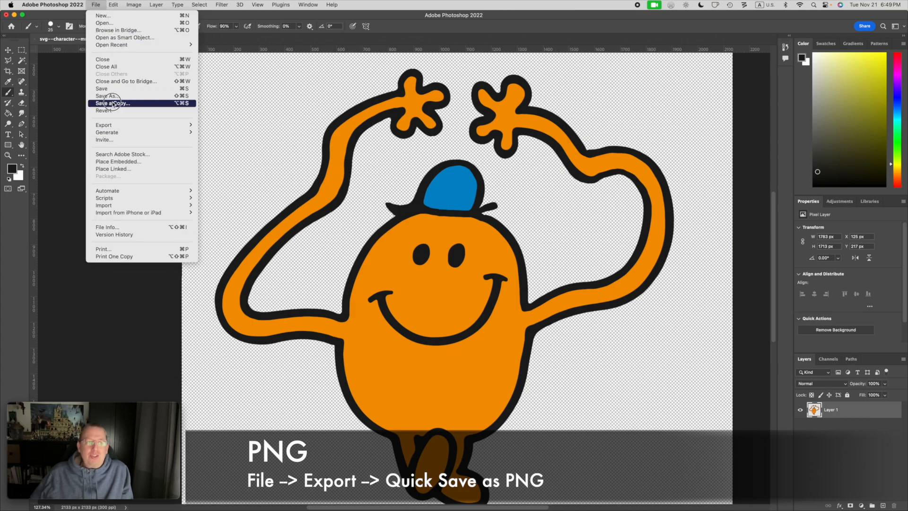
mouse_move(122, 128)
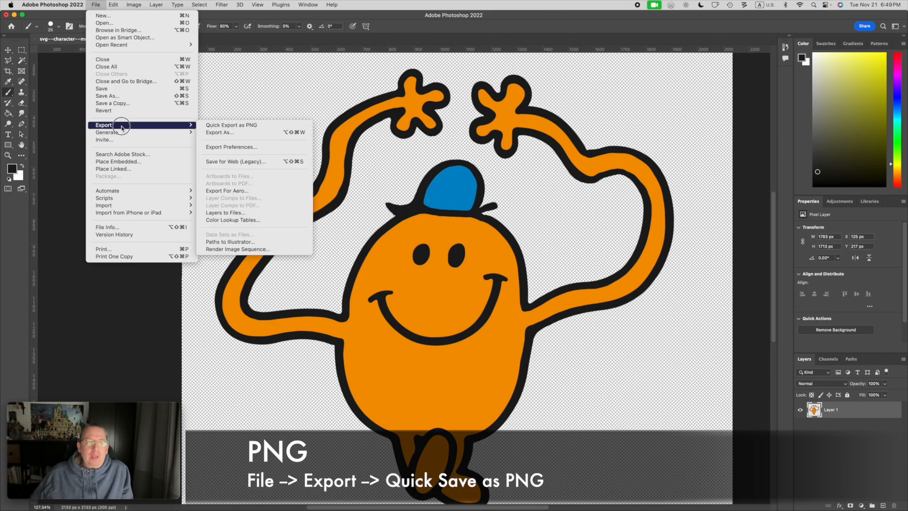
click(257, 126)
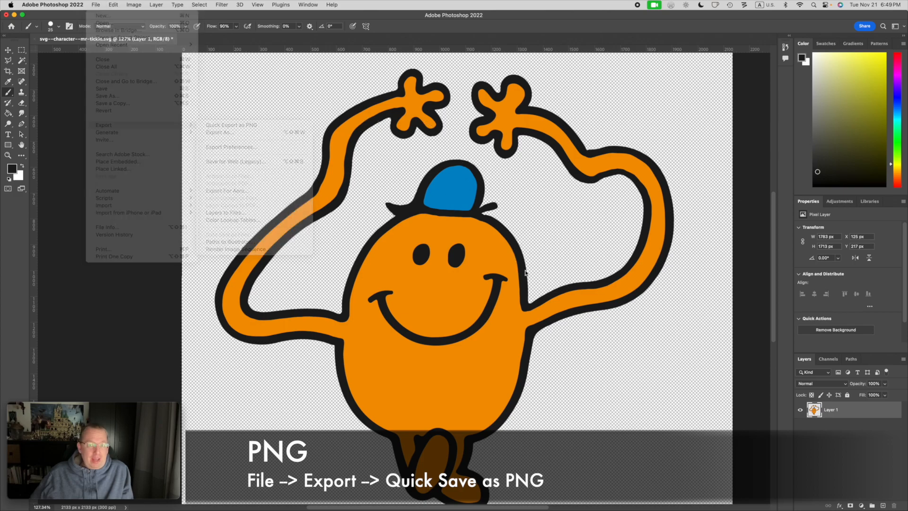